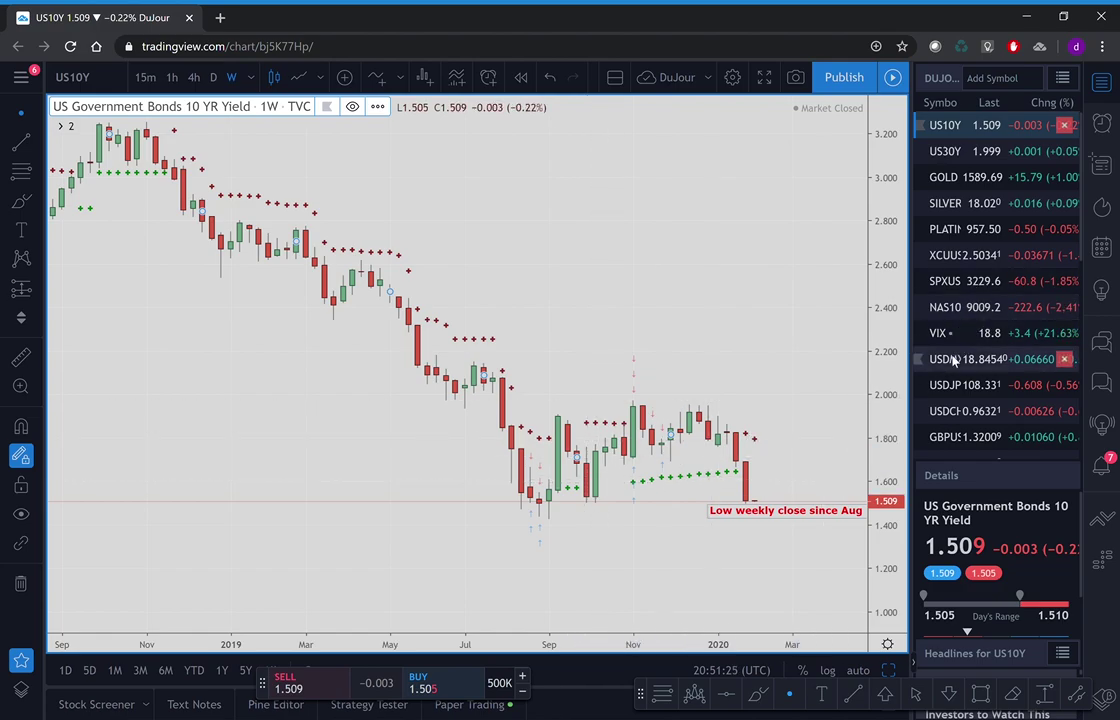
# Scroll the watchlist down past the US10Y entry to reveal more symbols.
pyautogui.scroll(-1, 950, 340)
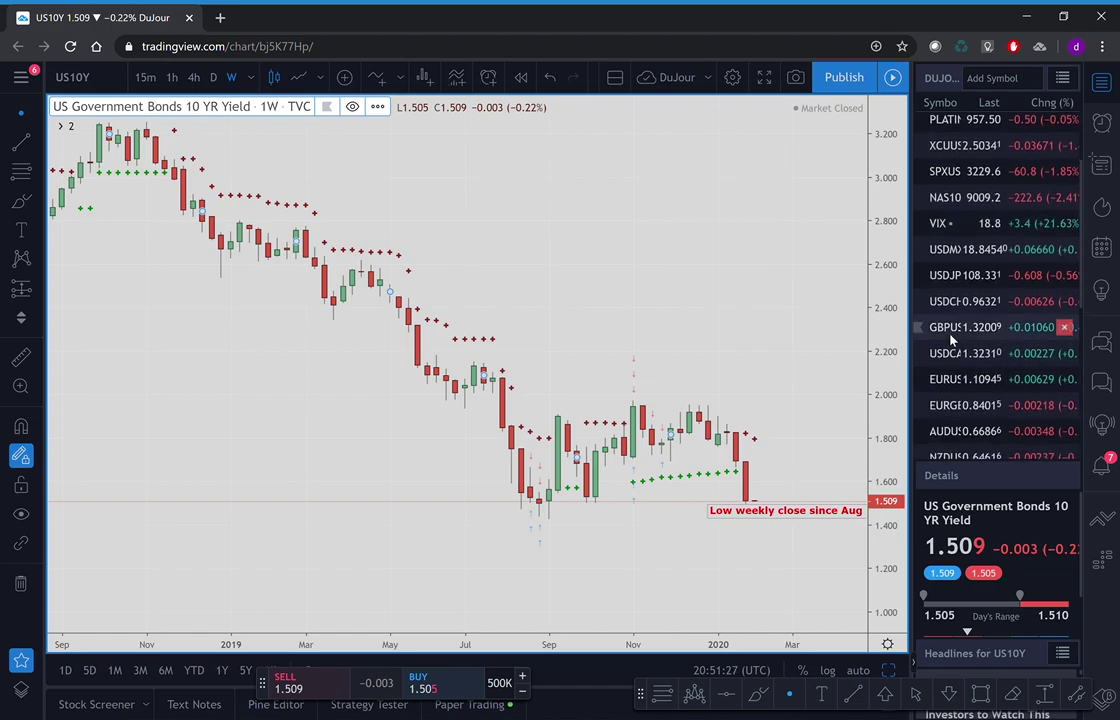
# Load the AUDUSD weekly chart, compress its price scale and zoom out to 2017 and back.
pyautogui.click(949, 432)
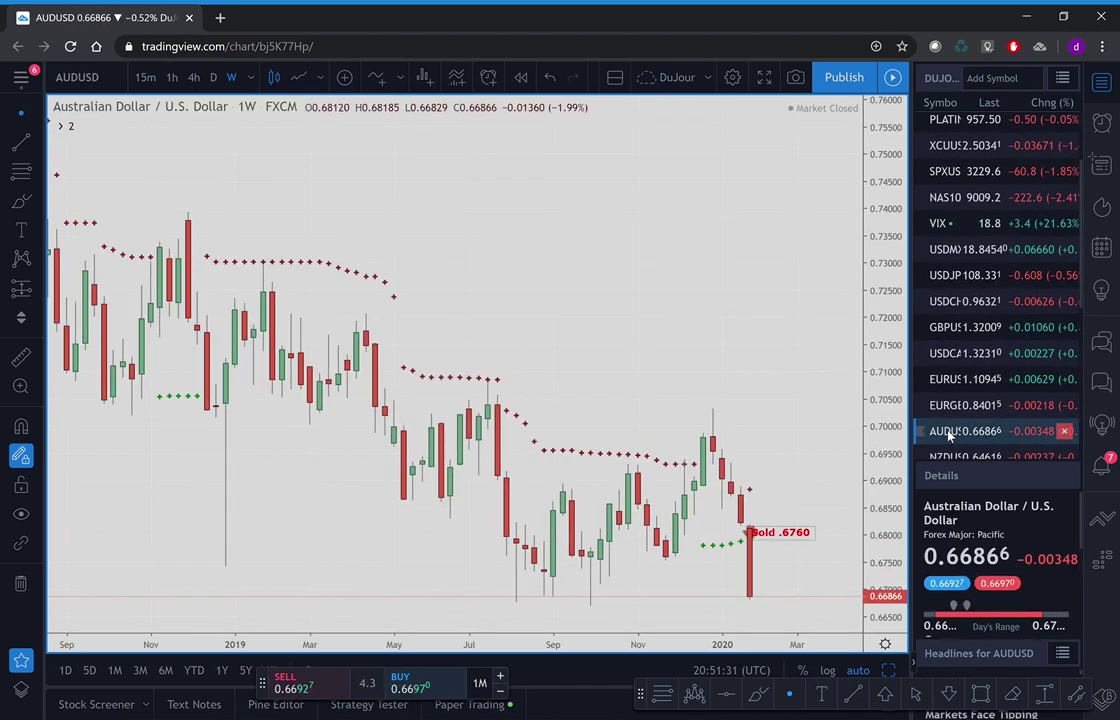
pyautogui.moveTo(897, 365); pyautogui.dragTo(904, 442)
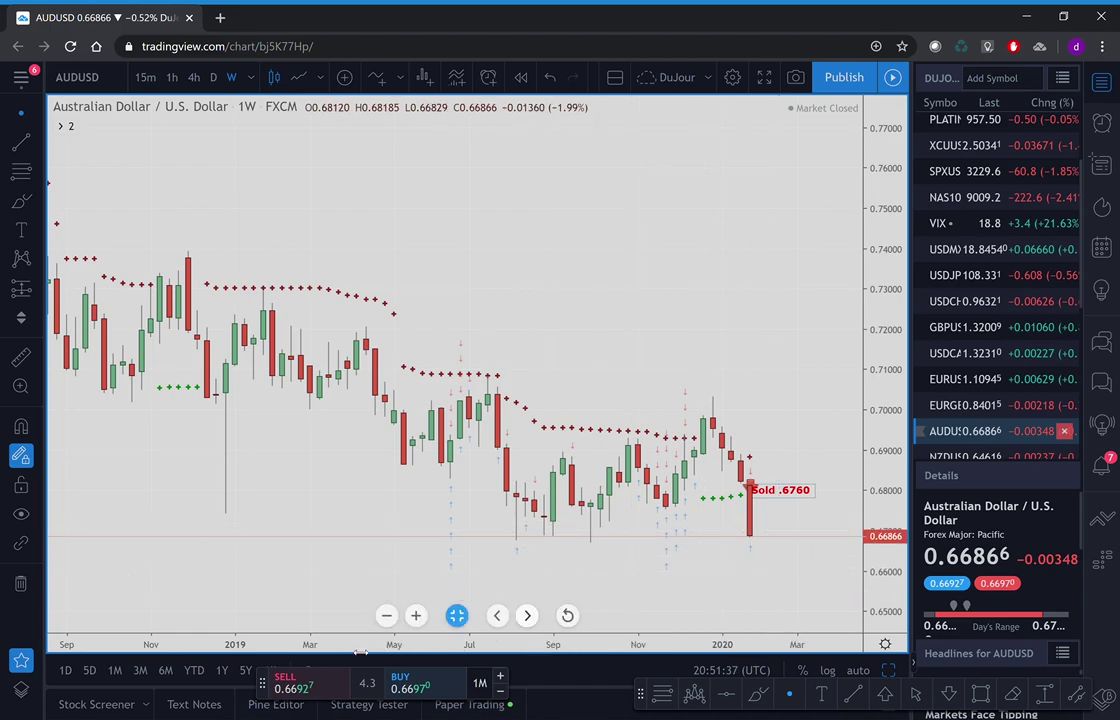
pyautogui.scroll(-5, 500, 640)
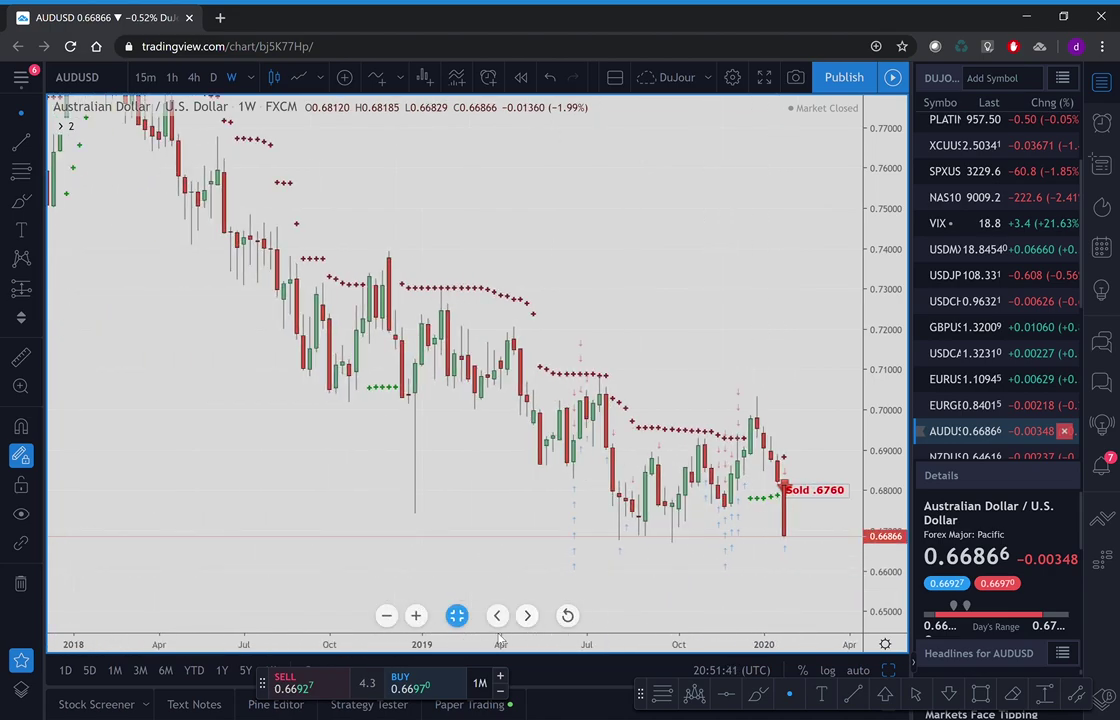
pyautogui.moveTo(369, 647); pyautogui.dragTo(488, 647)
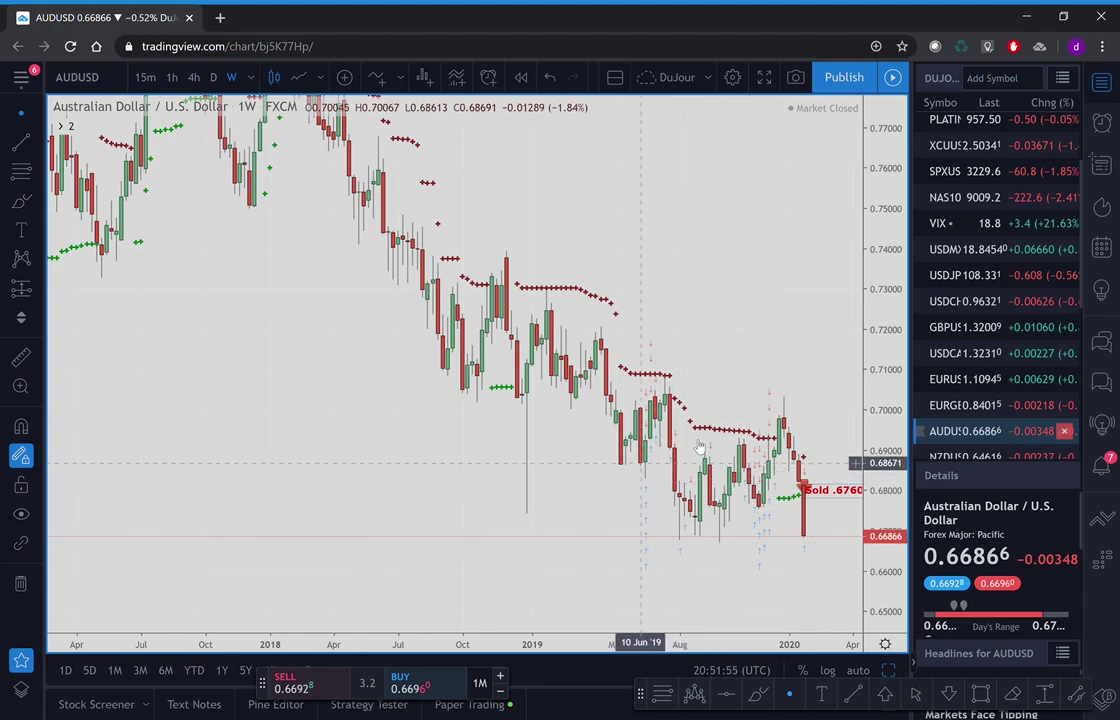
pyautogui.scroll(3, 790, 640)
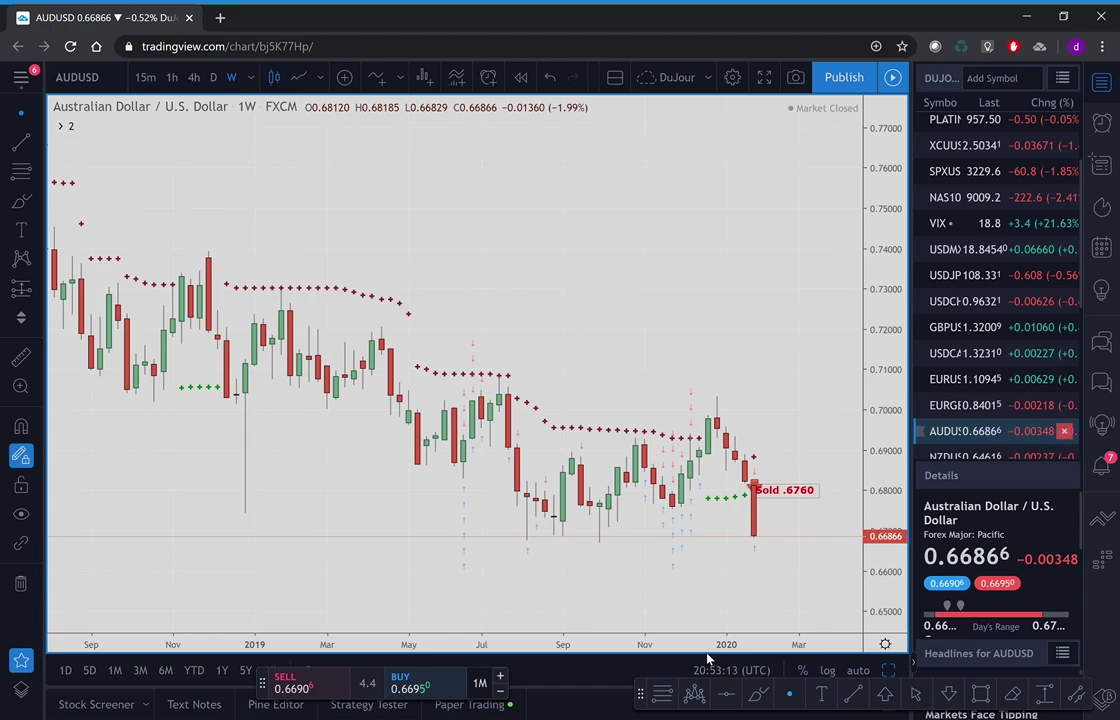
# Load SPXUSD from the watchlist and set it to D (daily) candles.
pyautogui.click(947, 172)
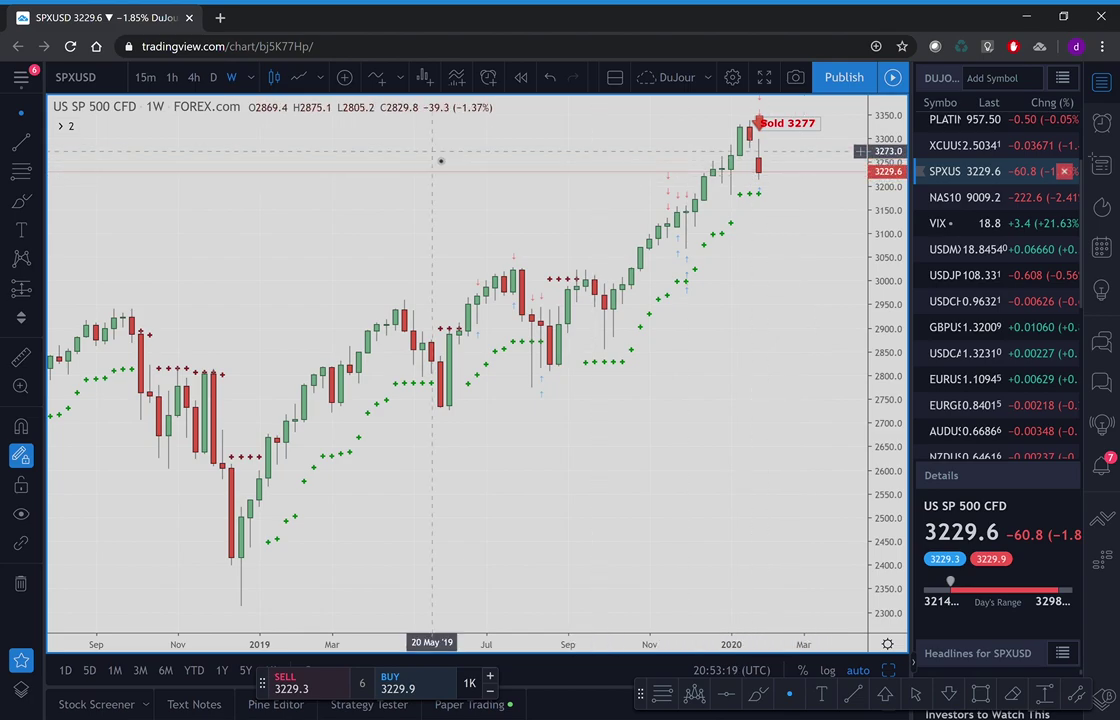
pyautogui.click(213, 80)
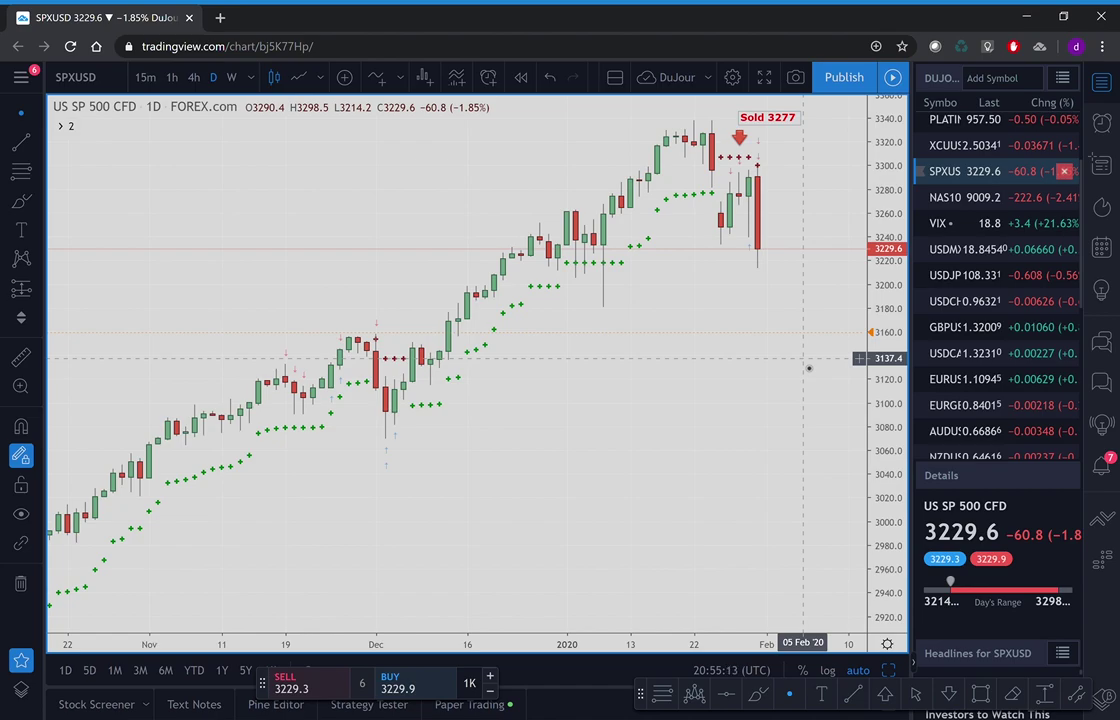
# Add a NAS100USD price alert at 8919.9, then load the EURUSD daily chart.
pyautogui.click(941, 199)
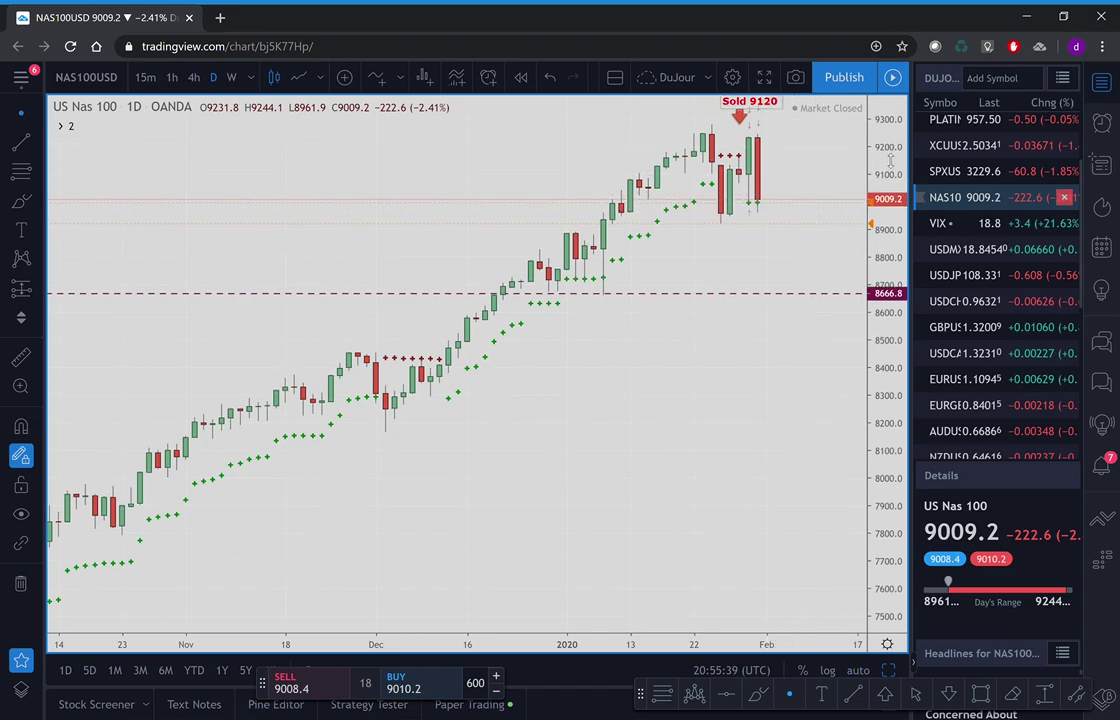
pyautogui.moveTo(892, 160); pyautogui.dragTo(893, 175)
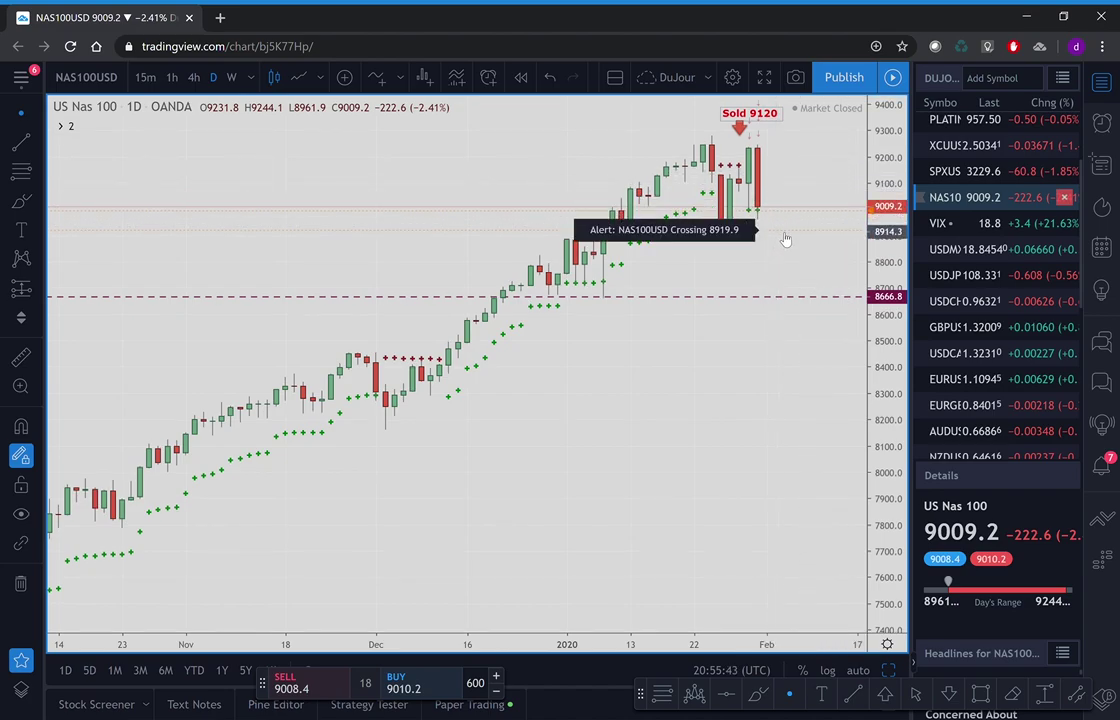
pyautogui.hotkey('alt', 'a')
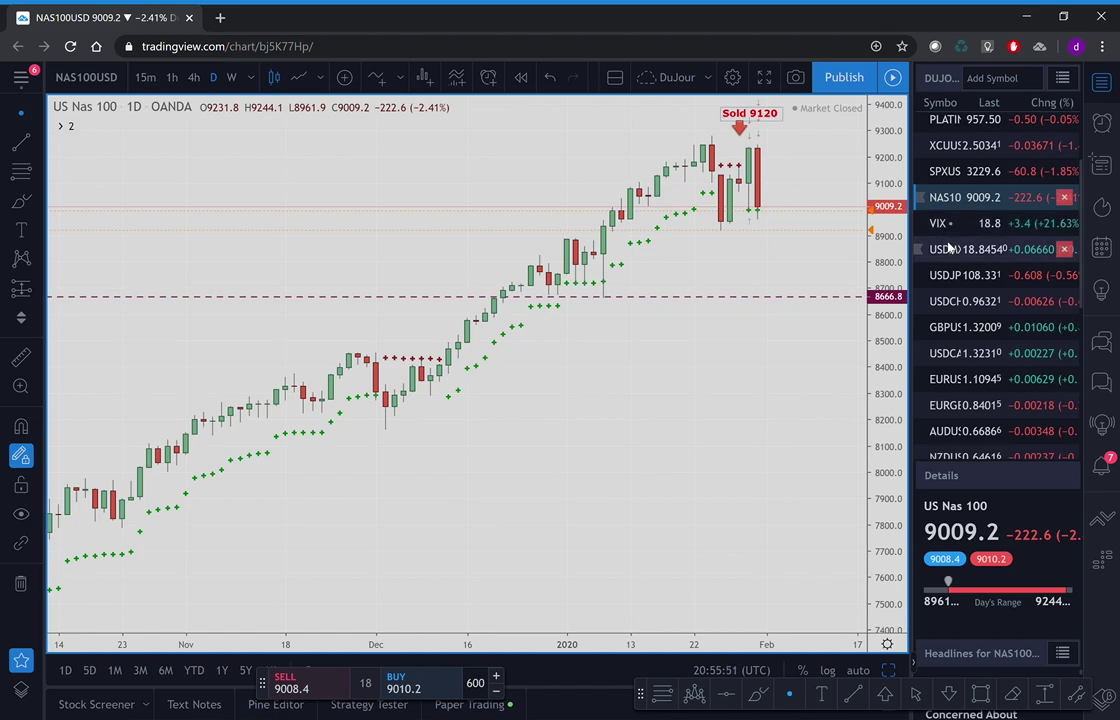
pyautogui.click(946, 380)
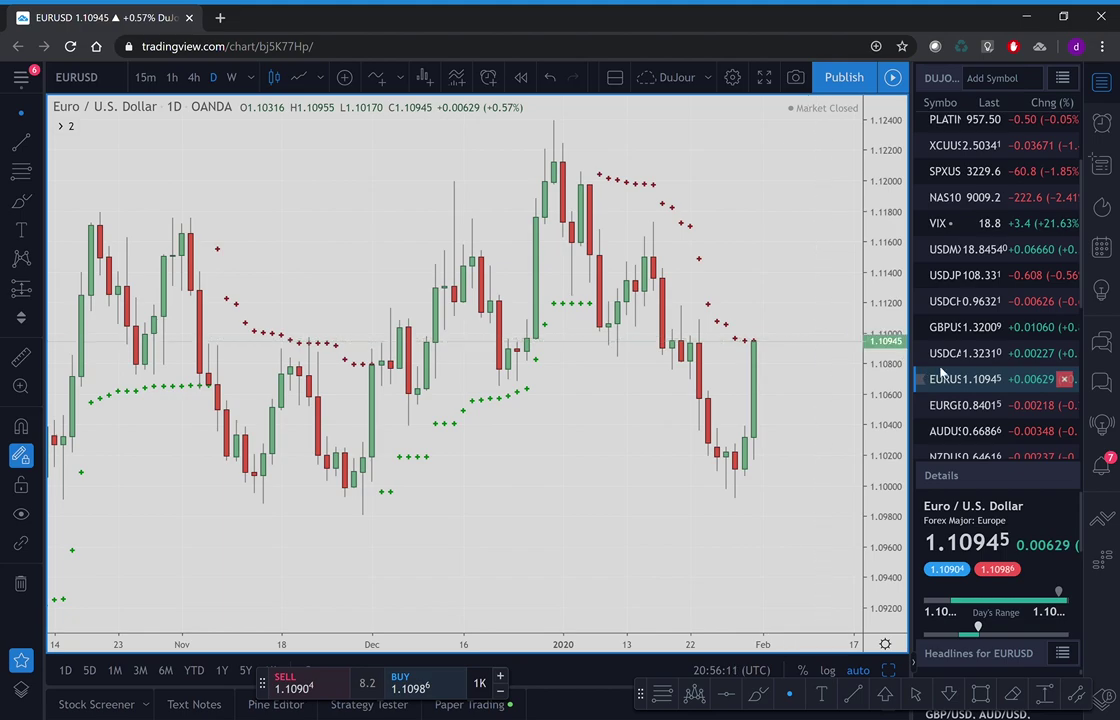
# Check the AUDUSD daily chart, then load NZDUSD from further down the watchlist.
pyautogui.click(962, 434)
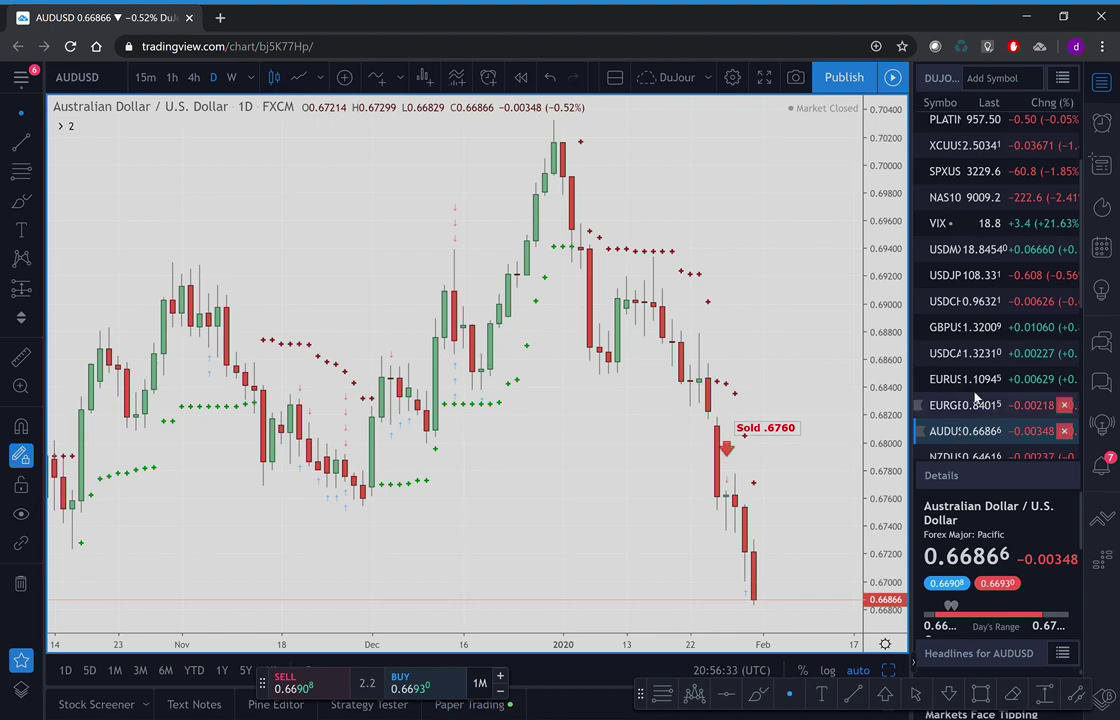
pyautogui.scroll(-1, 976, 400)
pyautogui.scroll(-1, 976, 398)
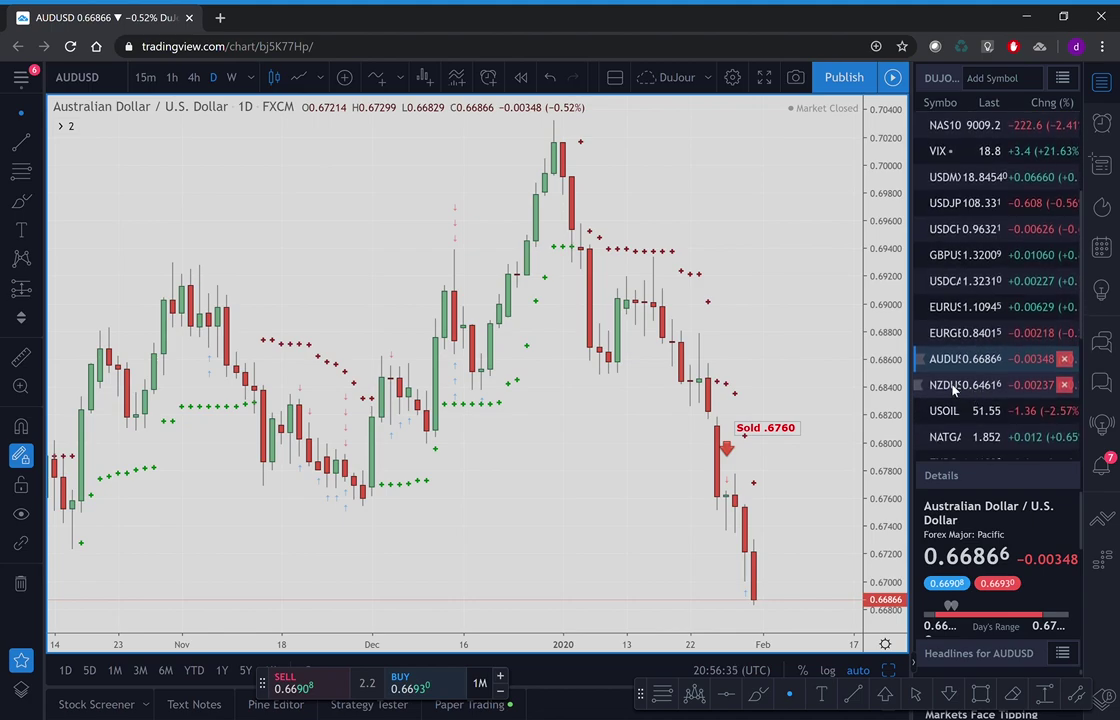
pyautogui.click(953, 385)
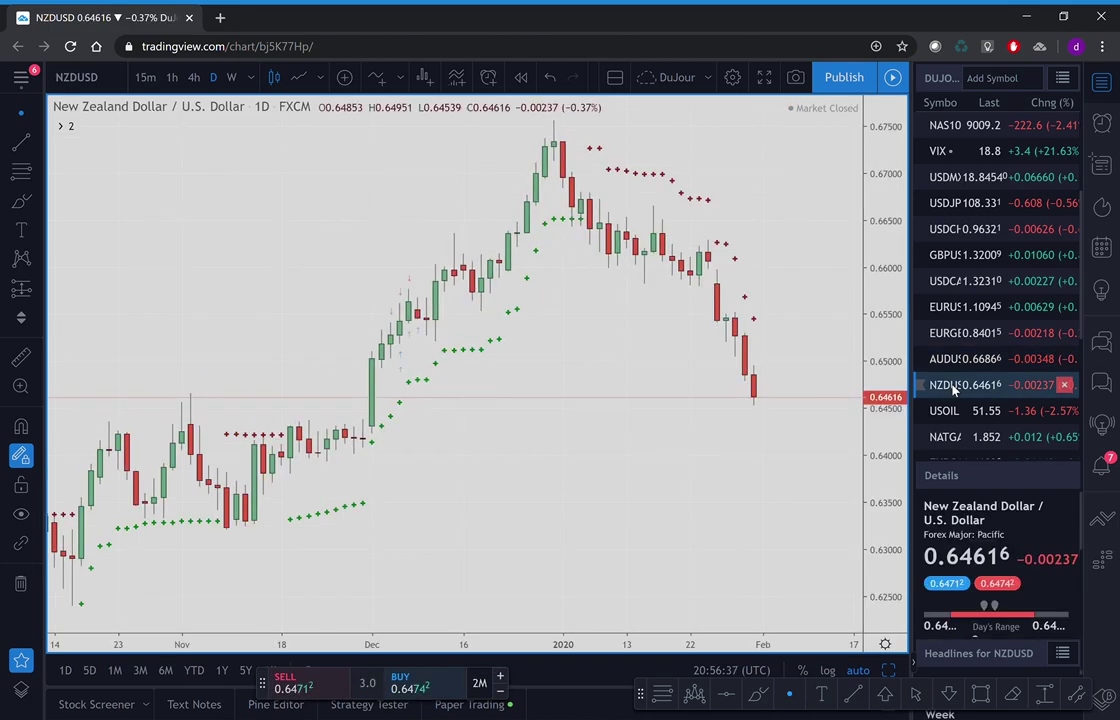
pyautogui.click(946, 412)
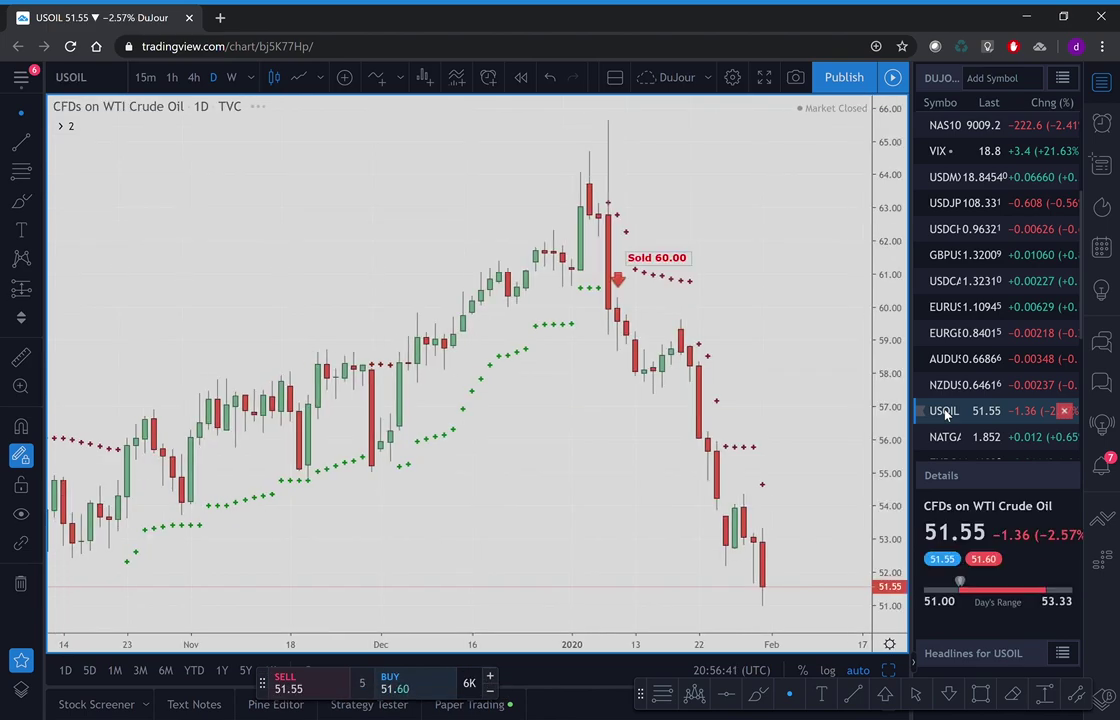
pyautogui.click(231, 78)
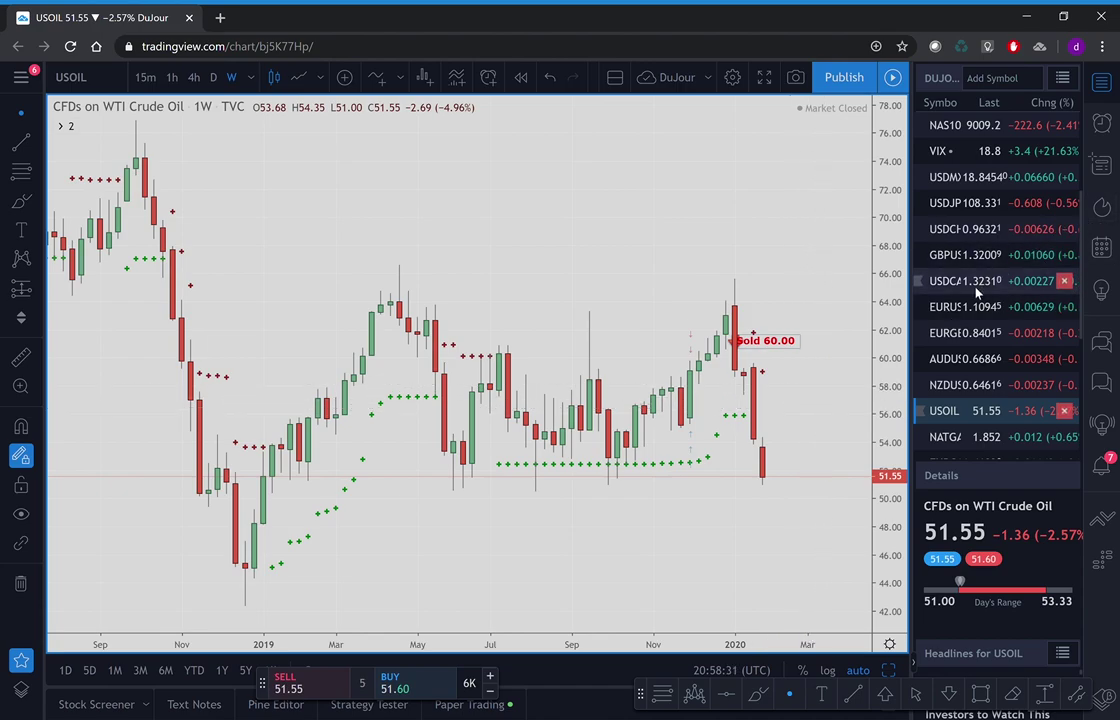
pyautogui.scroll(-2, 962, 362)
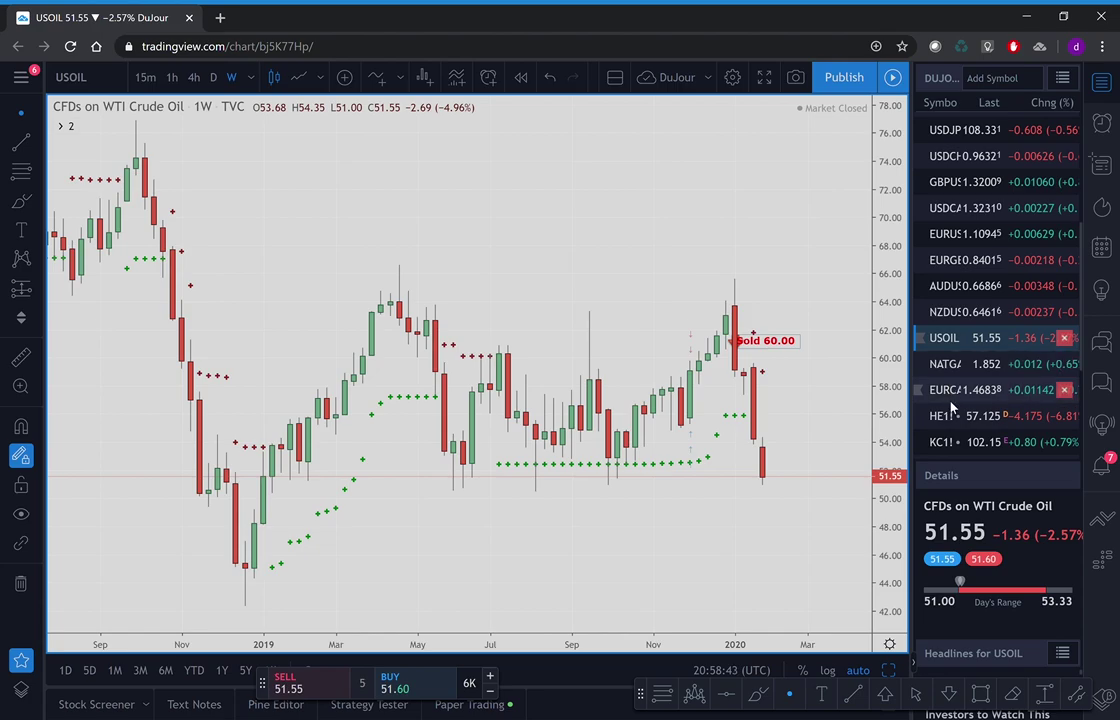
pyautogui.scroll(-2, 951, 408)
pyautogui.scroll(-2, 951, 408)
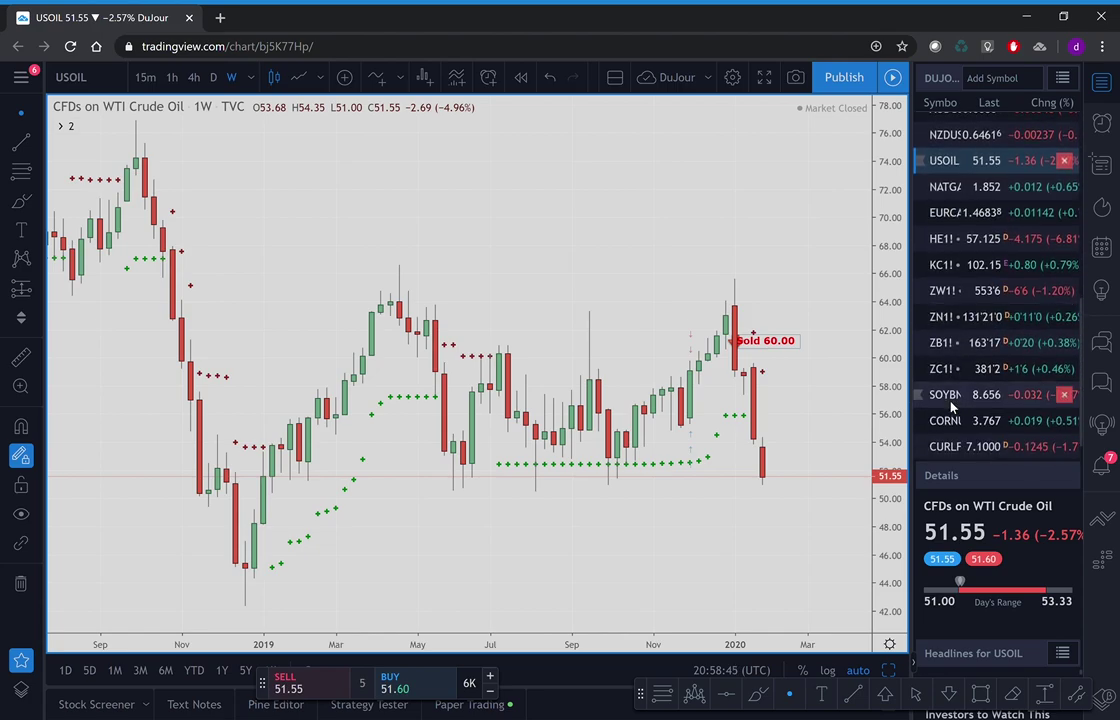
pyautogui.scroll(-1, 951, 406)
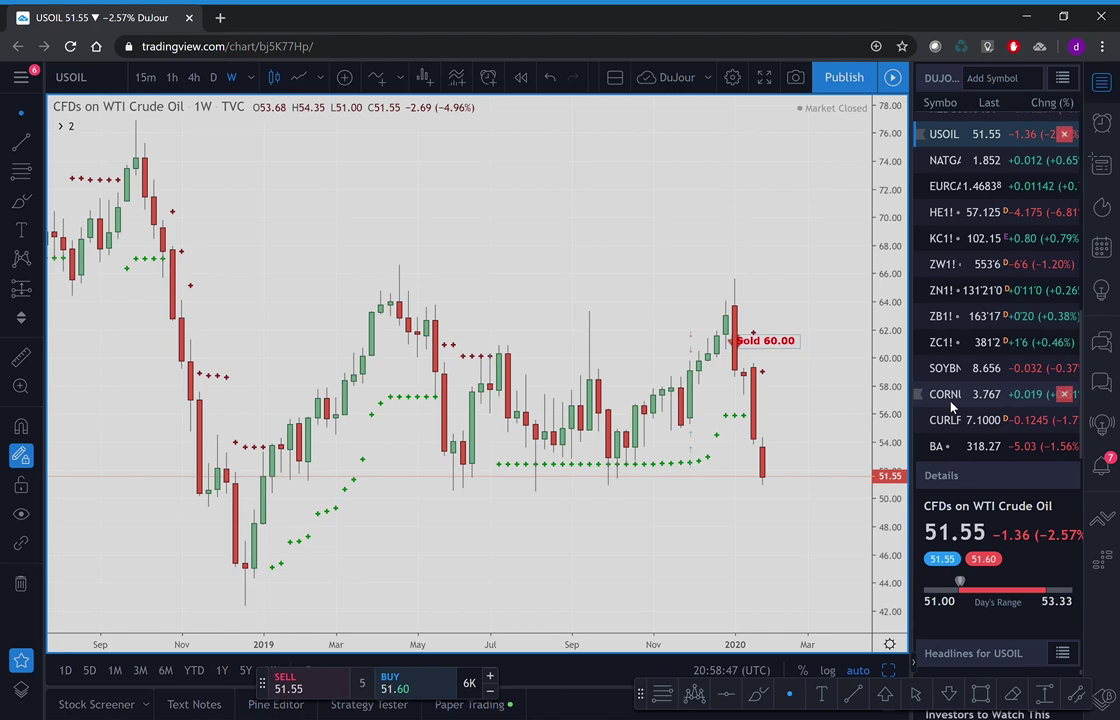
pyautogui.scroll(5, 951, 406)
pyautogui.scroll(2, 951, 406)
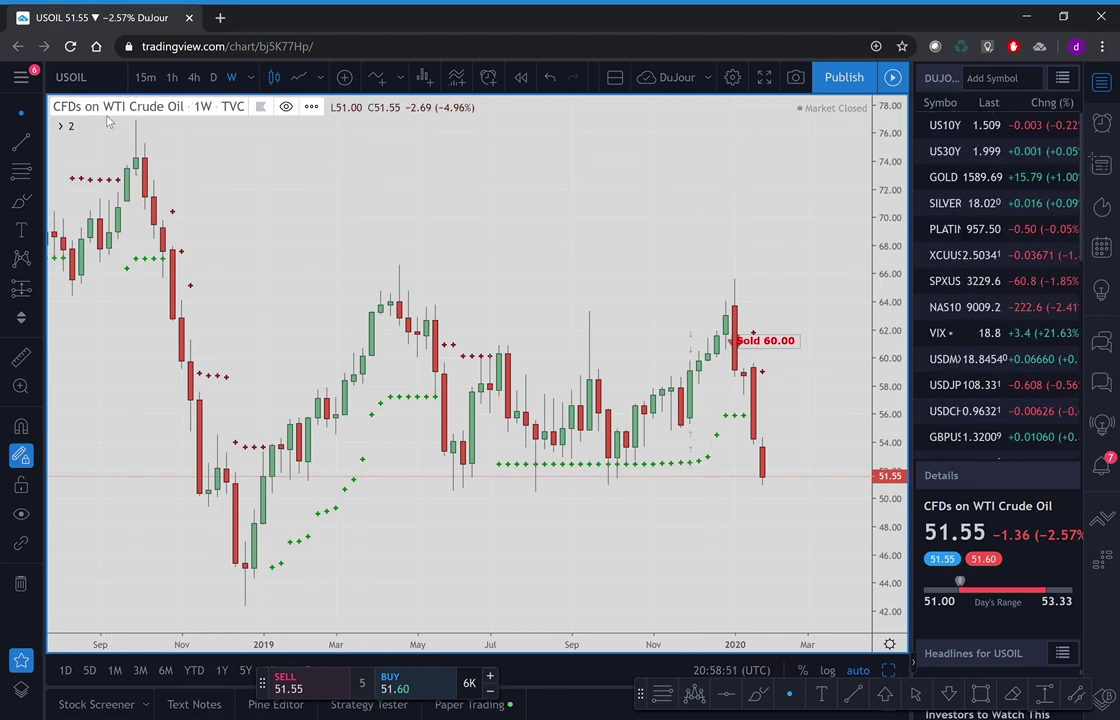
# Change the chart symbol to AAPL, correcting the mistyped APPL entry.
pyautogui.click(119, 87)
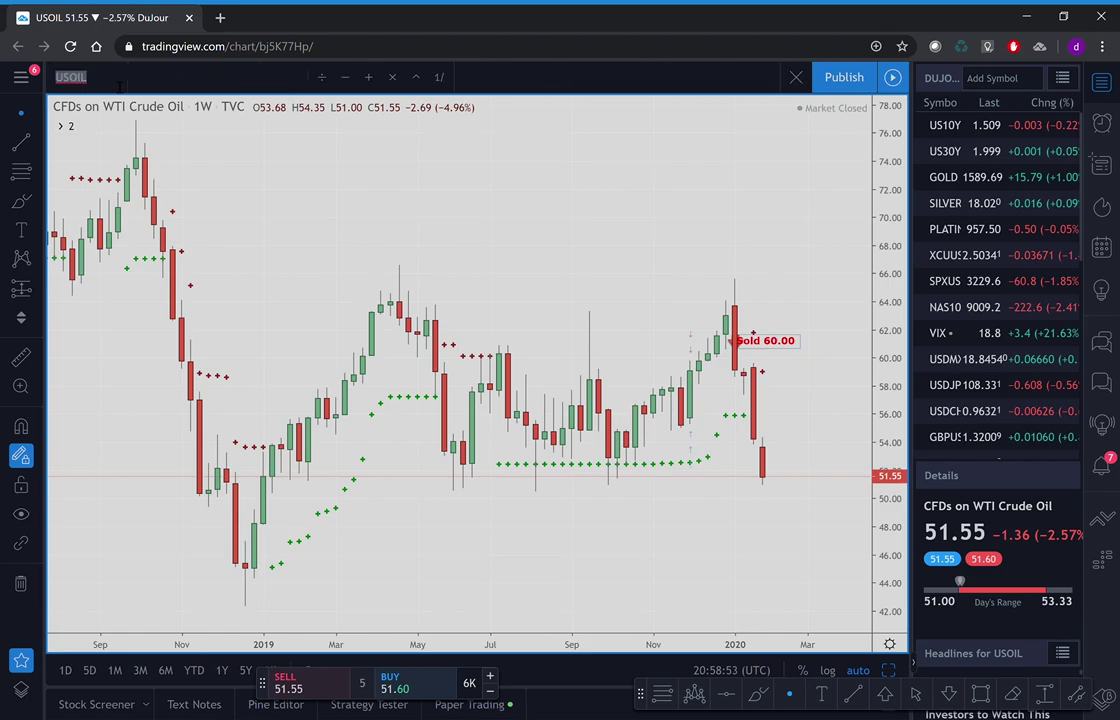
pyautogui.write('APPLE')
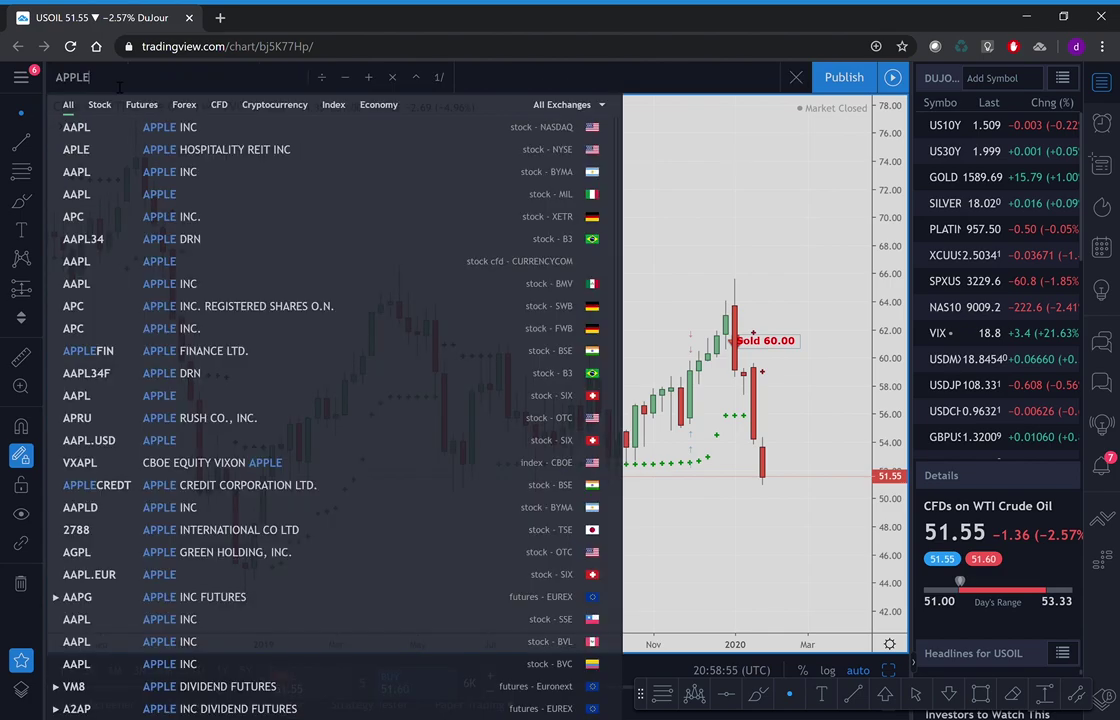
pyautogui.press('BackSpace')
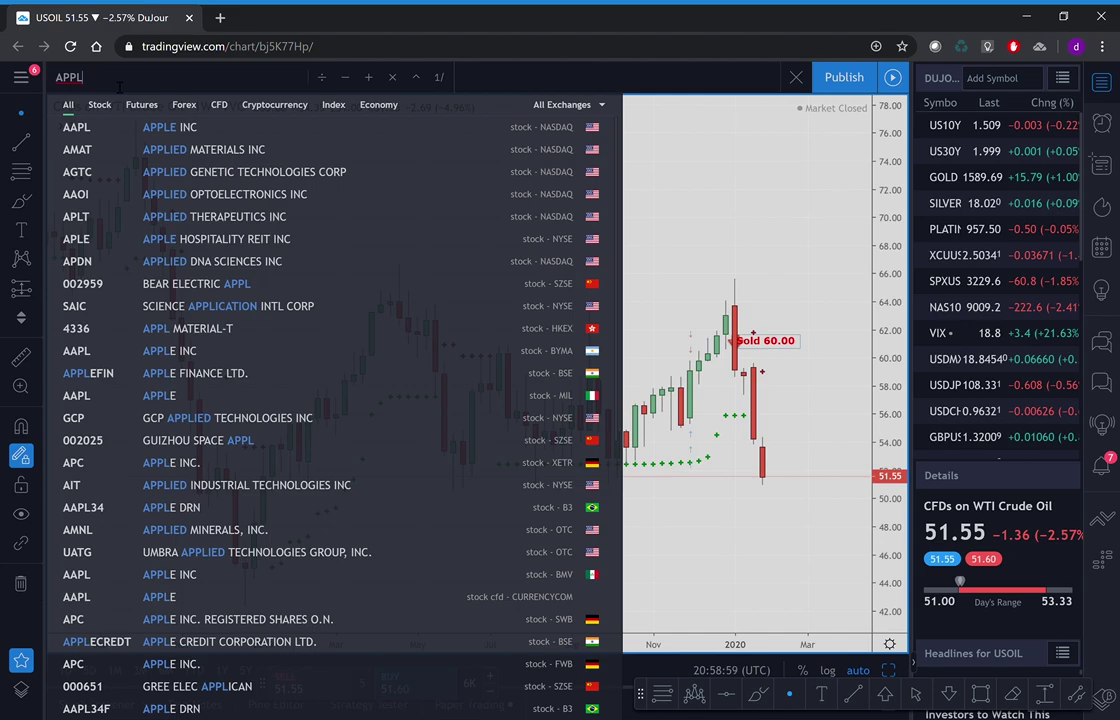
pyautogui.press('Return')
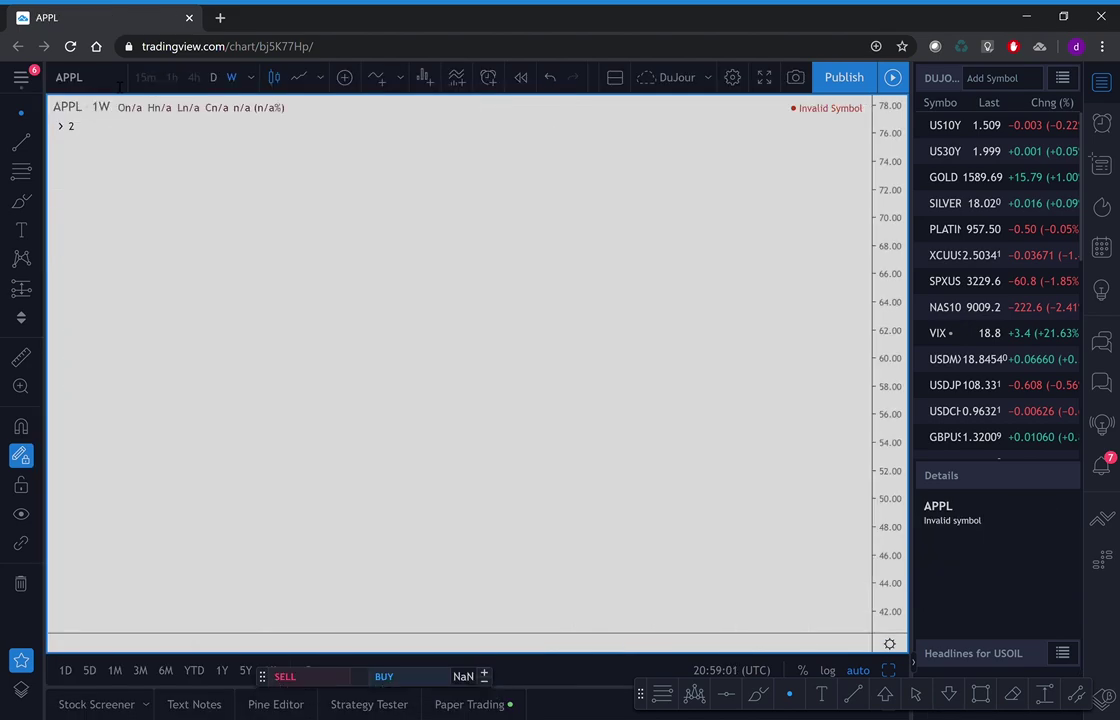
pyautogui.click(119, 86)
pyautogui.click(119, 86)
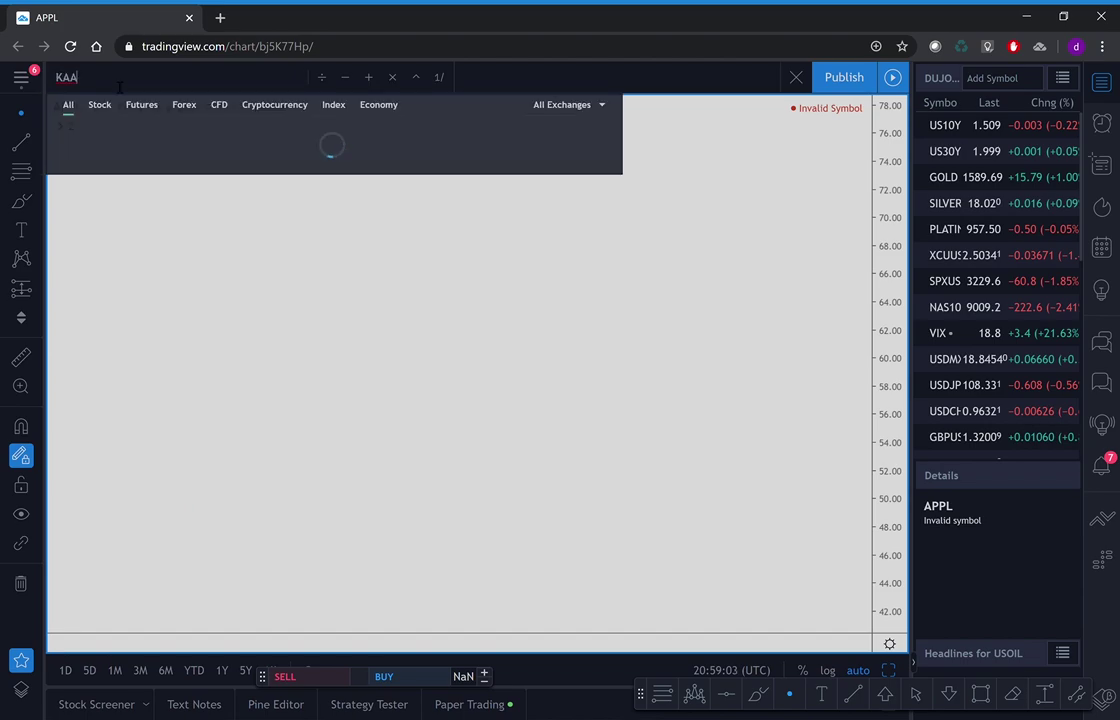
pyautogui.press('BackSpace')
pyautogui.press('BackSpace')
pyautogui.press('BackSpace')
pyautogui.press('BackSpace')
pyautogui.write('AAPL')
pyautogui.press('Return')
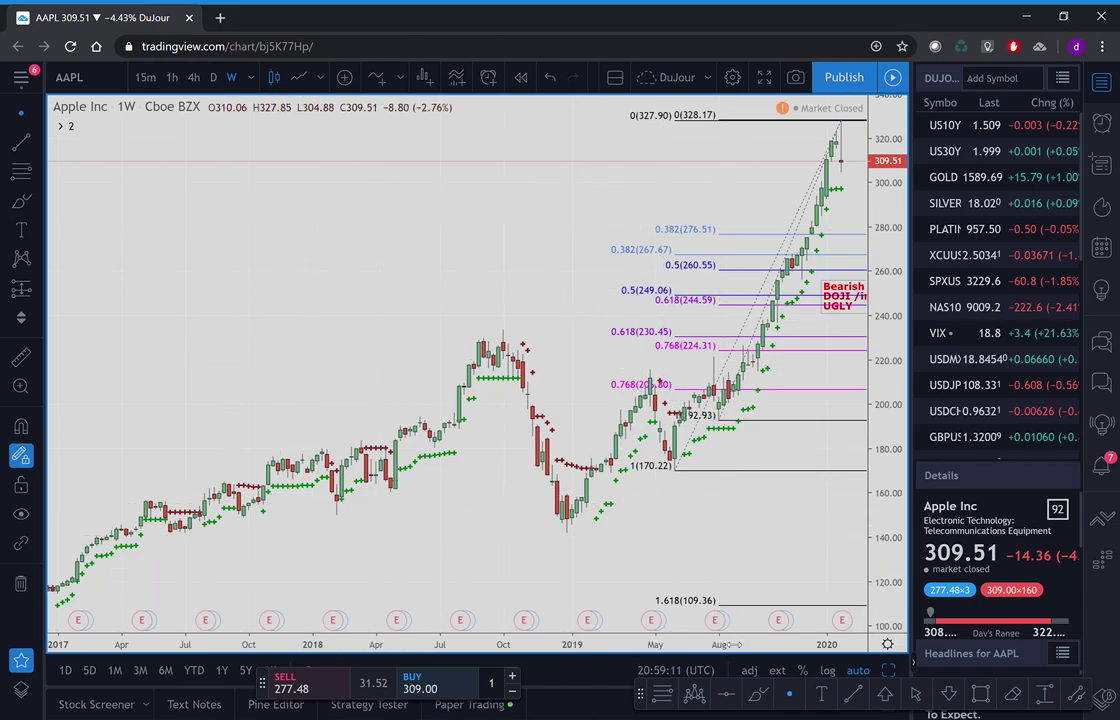
# Zoom the AAPL weekly chart into the bars from mid-2018 to early 2020.
pyautogui.moveTo(730, 642); pyautogui.dragTo(625, 643)
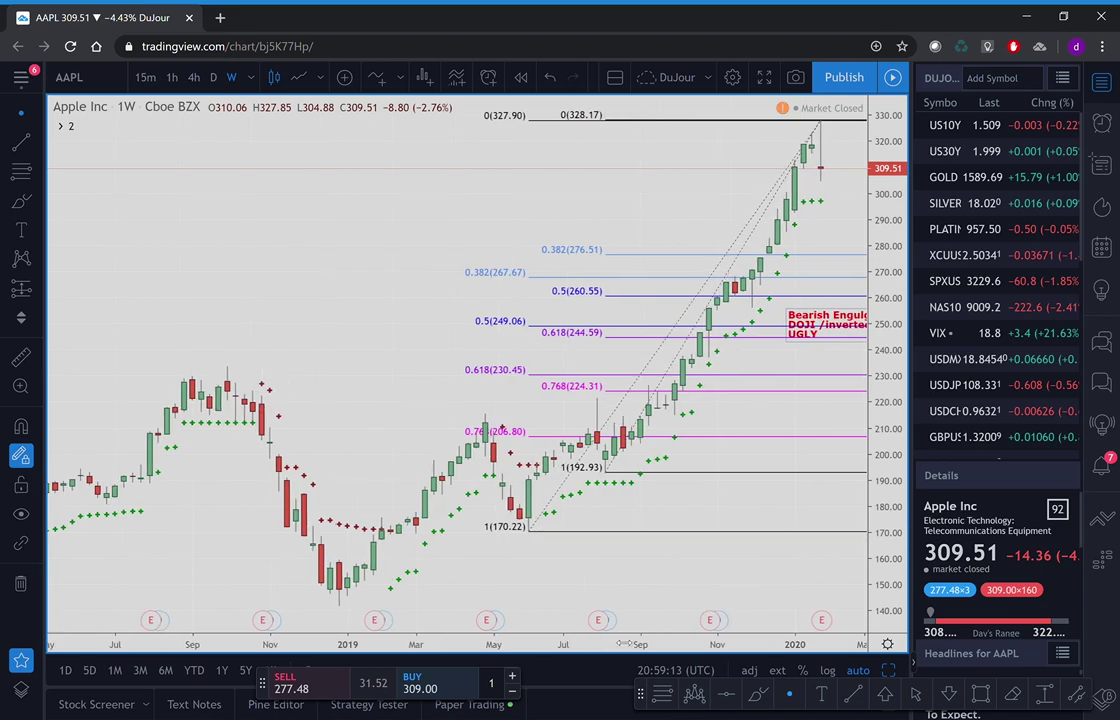
pyautogui.scroll(2, 548, 563)
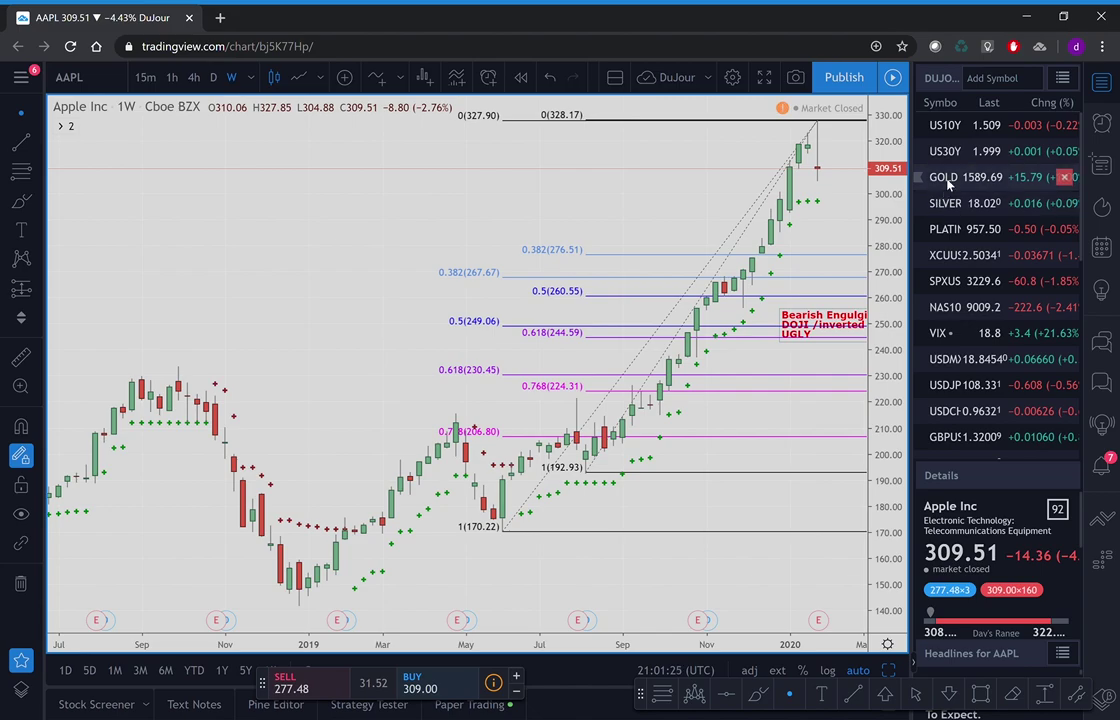
# Load the GOLD weekly chart and pan until the 'High weekly close' note is visible.
pyautogui.click(948, 180)
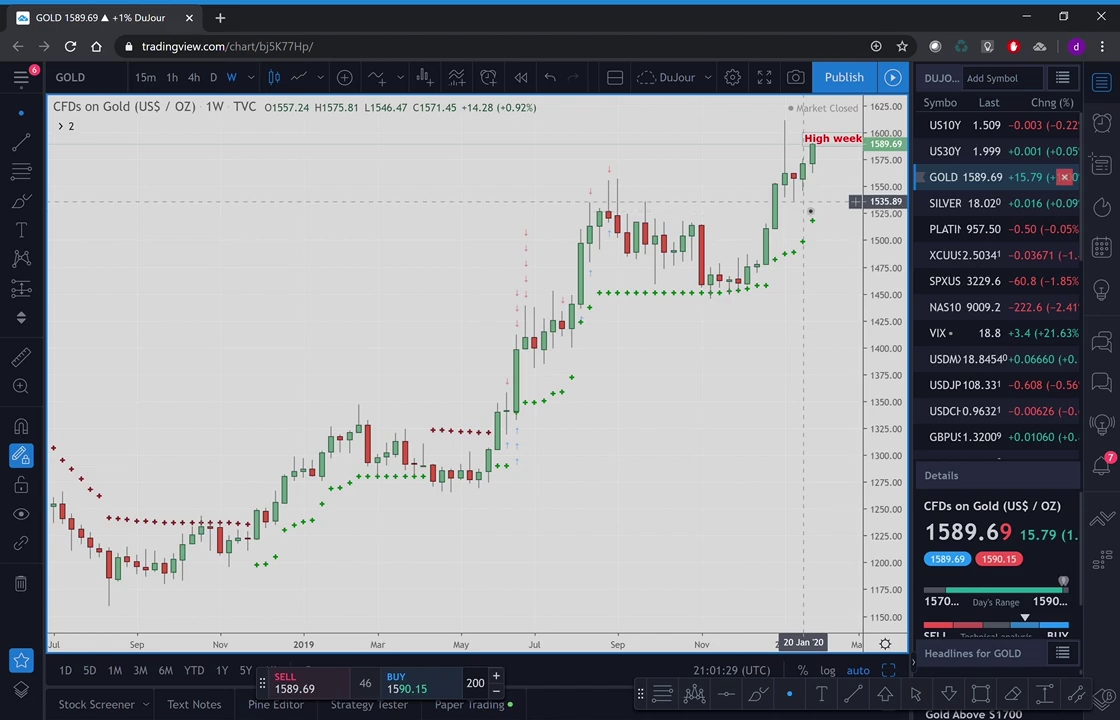
pyautogui.moveTo(800, 188); pyautogui.dragTo(728, 193)
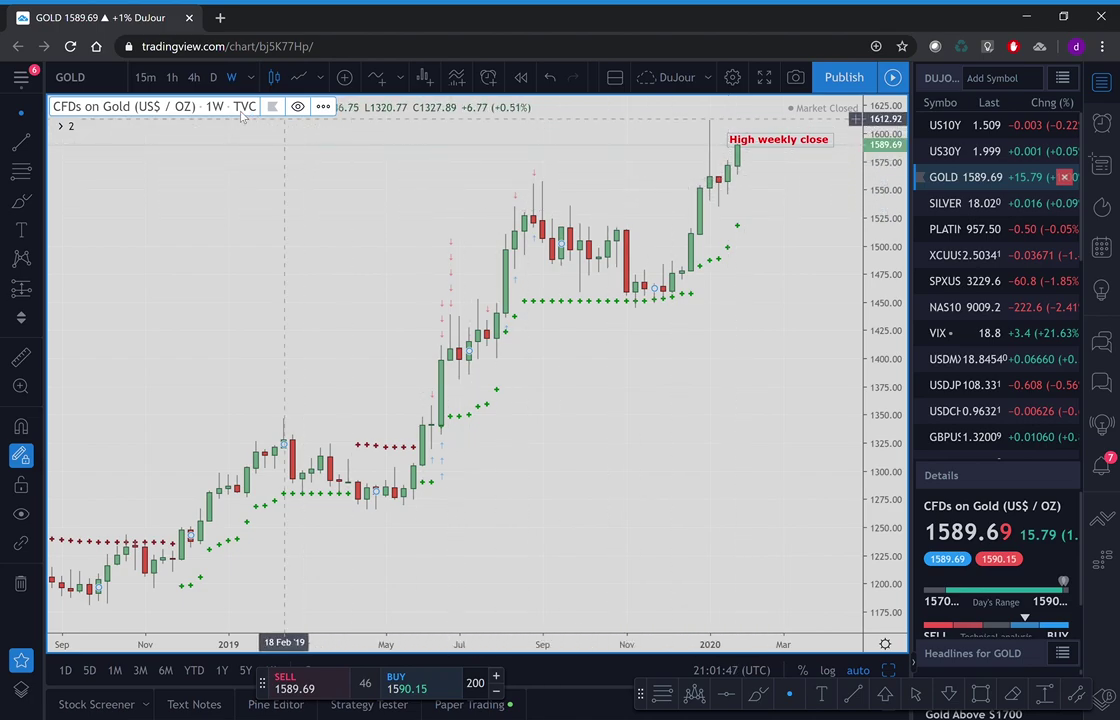
# Change the Gold chart's interval from 1W to D.
pyautogui.click(214, 78)
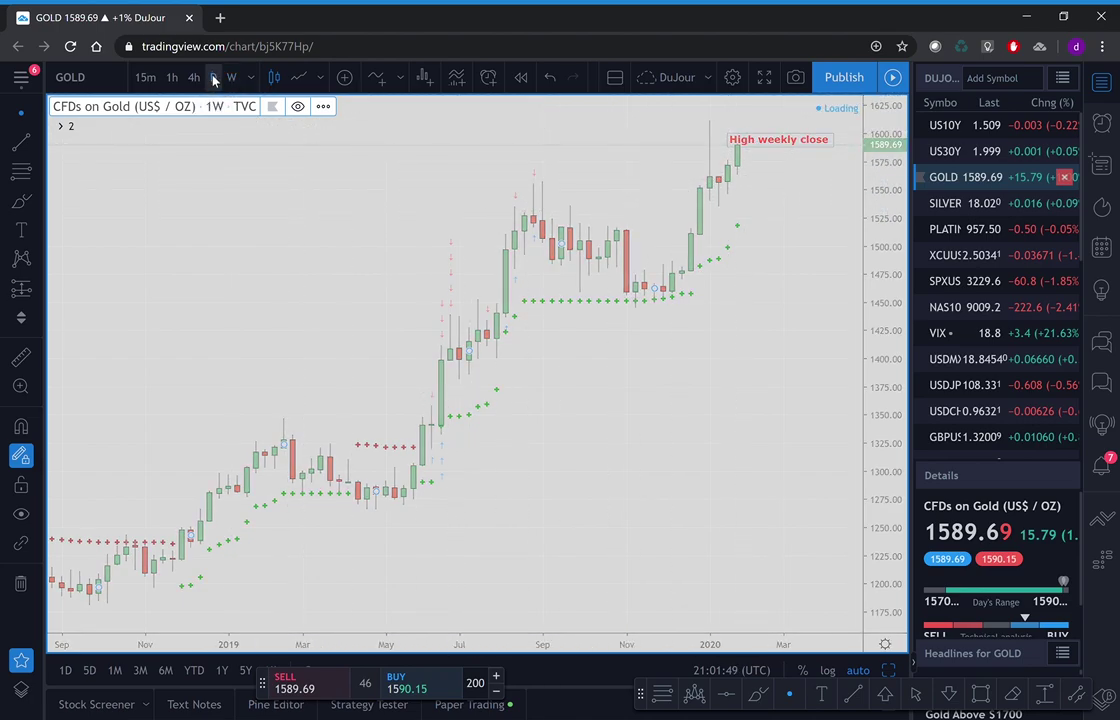